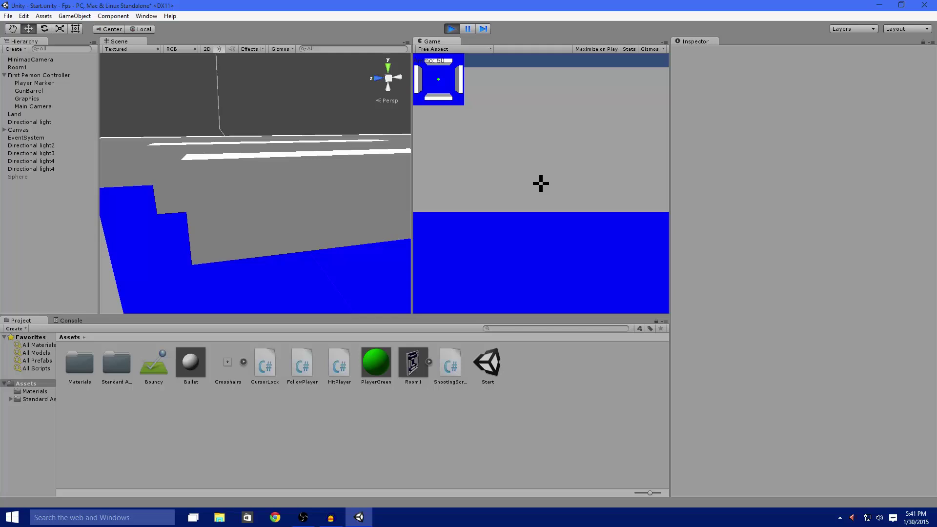
Walk toward the pillar and long wall, firing bullets at the wall
{"action": "key", "text": "w"}
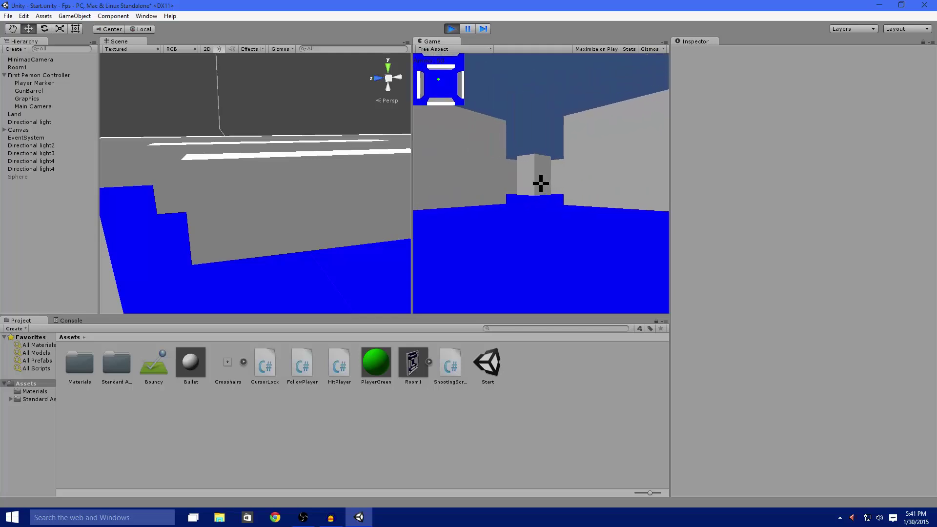
{"action": "key", "text": "w"}
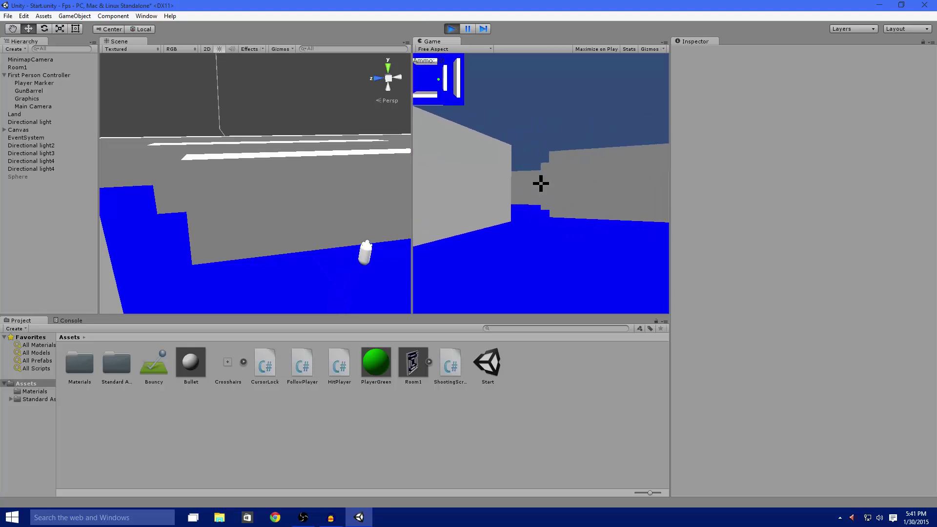
{"action": "key", "text": "w"}
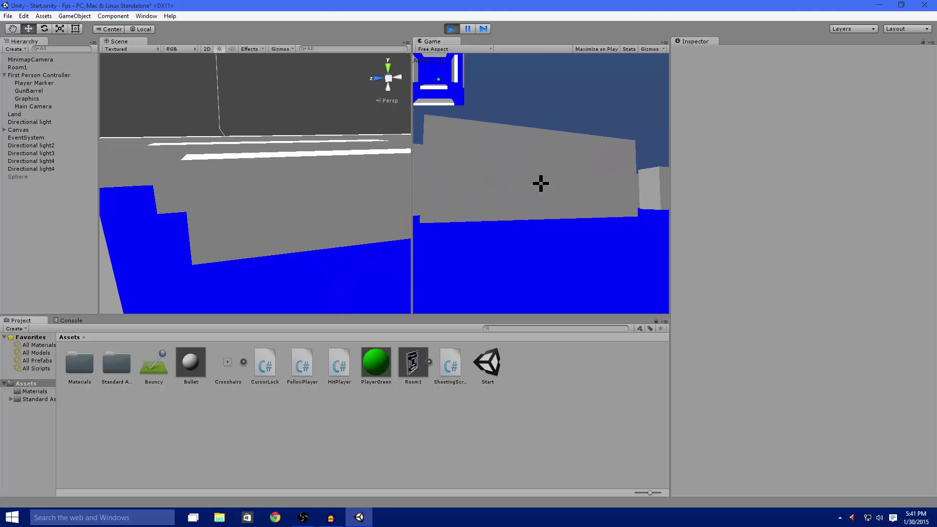
{"action": "left_click", "coordinate": [541, 183]}
{"action": "left_click", "coordinate": [541, 184]}
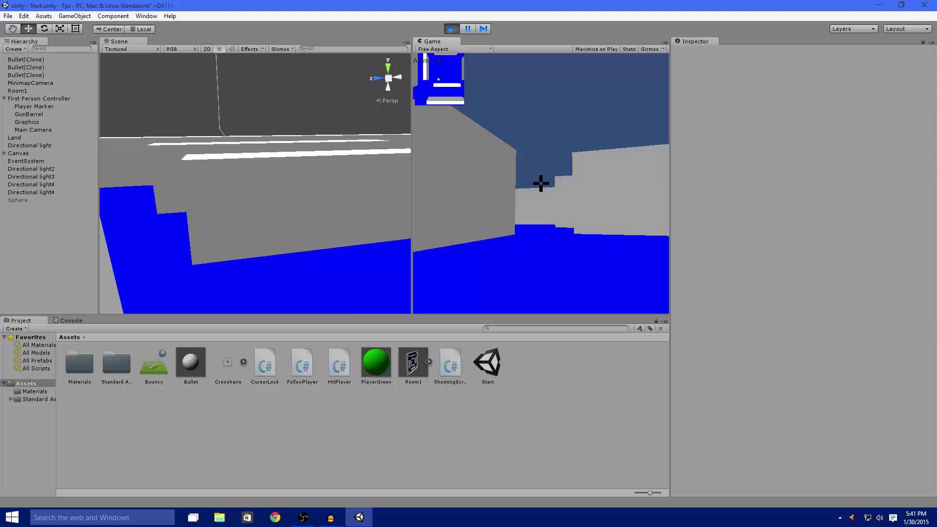
{"action": "left_click", "coordinate": [540, 183]}
Keep walking and firing toward the pillar and corridor, then stop Play mode
{"action": "key", "text": "w"}
{"action": "left_click", "coordinate": [541, 183]}
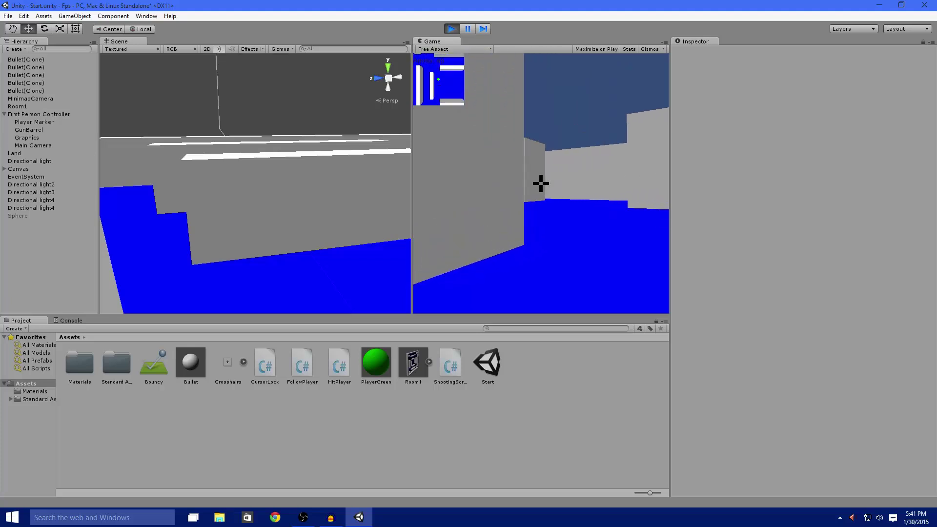
{"action": "left_click", "coordinate": [541, 183]}
{"action": "key", "text": "w"}
{"action": "left_click", "coordinate": [540, 183]}
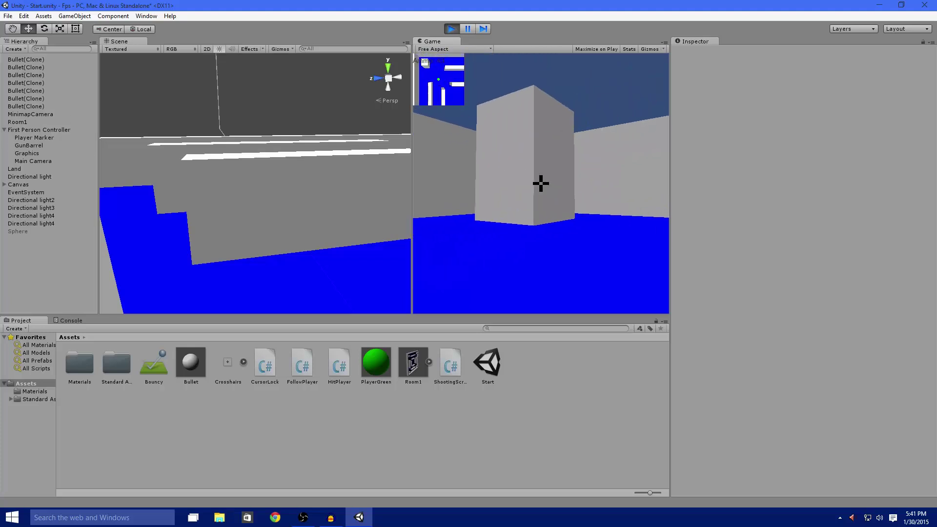
{"action": "left_click", "coordinate": [541, 184]}
{"action": "left_click", "coordinate": [540, 183]}
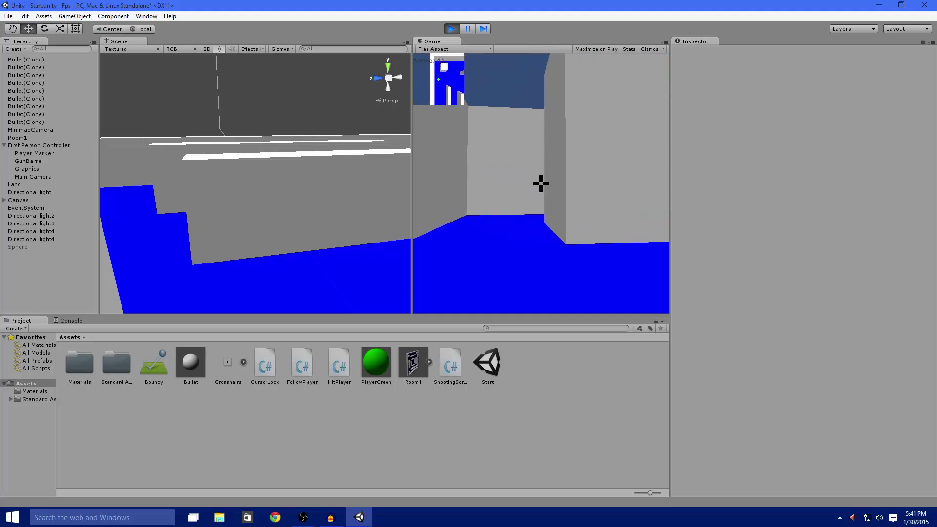
{"action": "left_click", "coordinate": [541, 183]}
{"action": "key", "text": "w"}
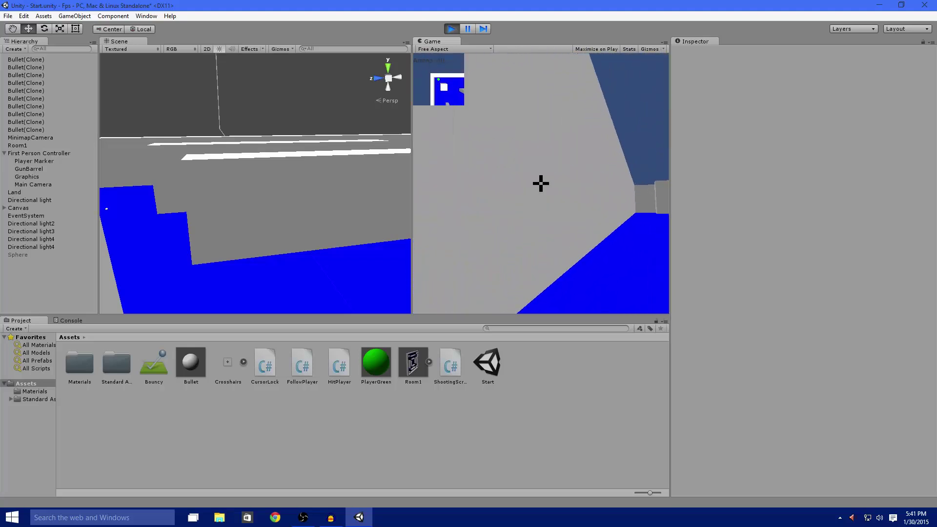
{"action": "key", "text": "ctrl+p"}
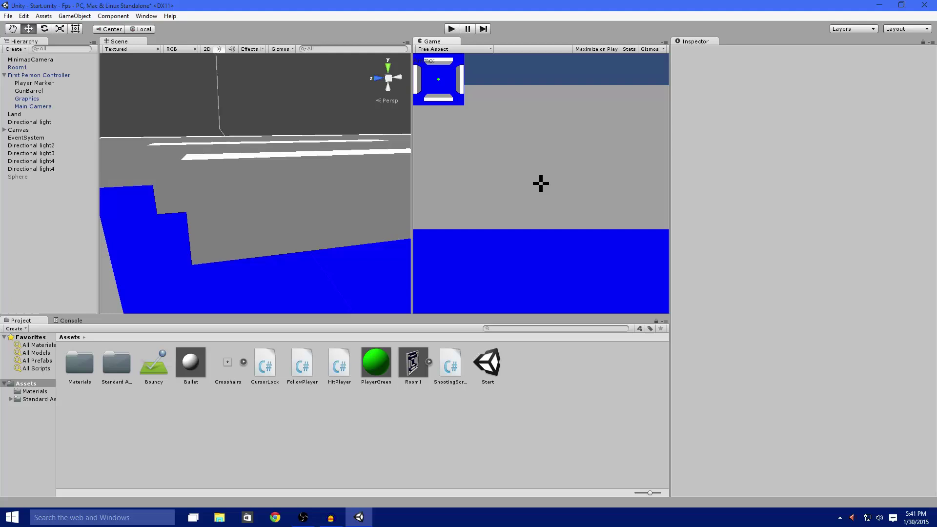
Give Bouncy Bounciness 1 and Maximum bounce combine, then select the Sphere
{"action": "left_click", "coordinate": [14, 329]}
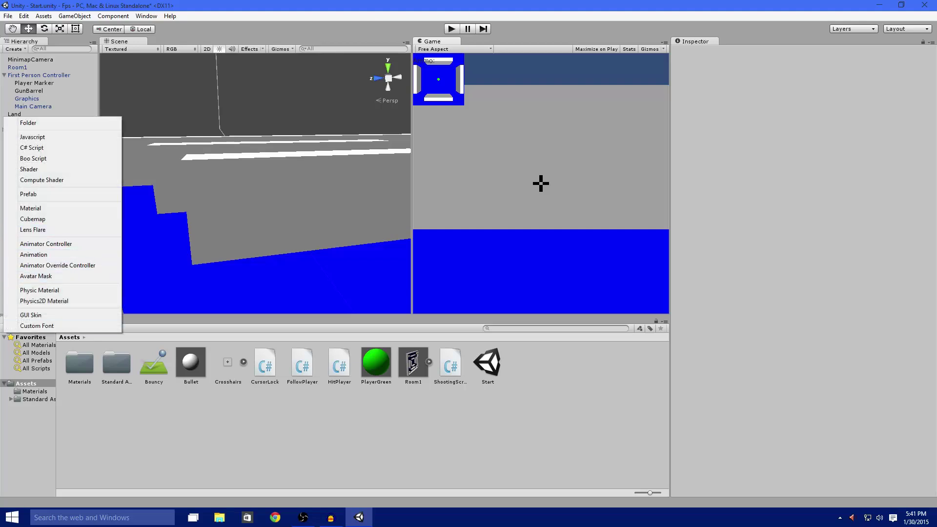
{"action": "key", "text": "Escape"}
{"action": "type", "text": "0.5"}
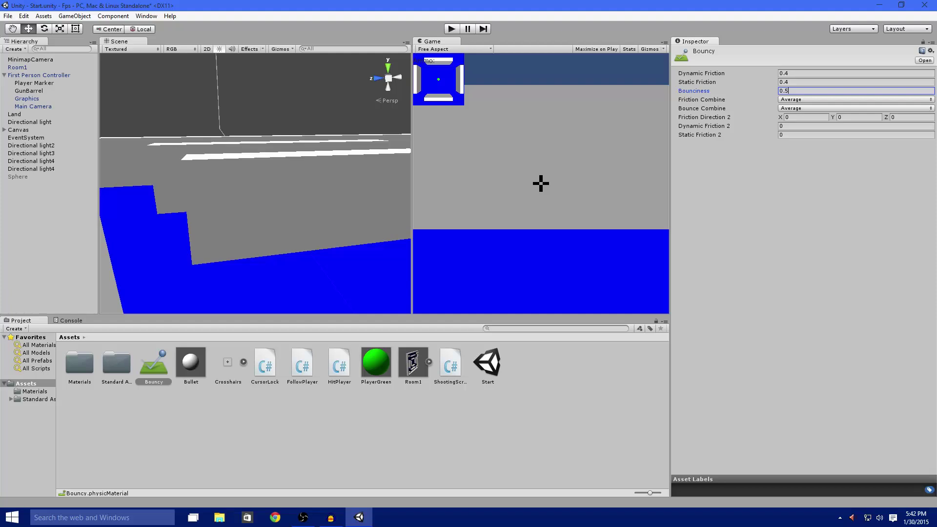
{"action": "left_click", "coordinate": [855, 108]}
{"action": "left_click", "coordinate": [807, 152]}
{"action": "left_click", "coordinate": [856, 90]}
{"action": "left_click", "coordinate": [18, 177]}
Activate the Sphere, play the game to watch it bounce, then stop
{"action": "left_click", "coordinate": [691, 51]}
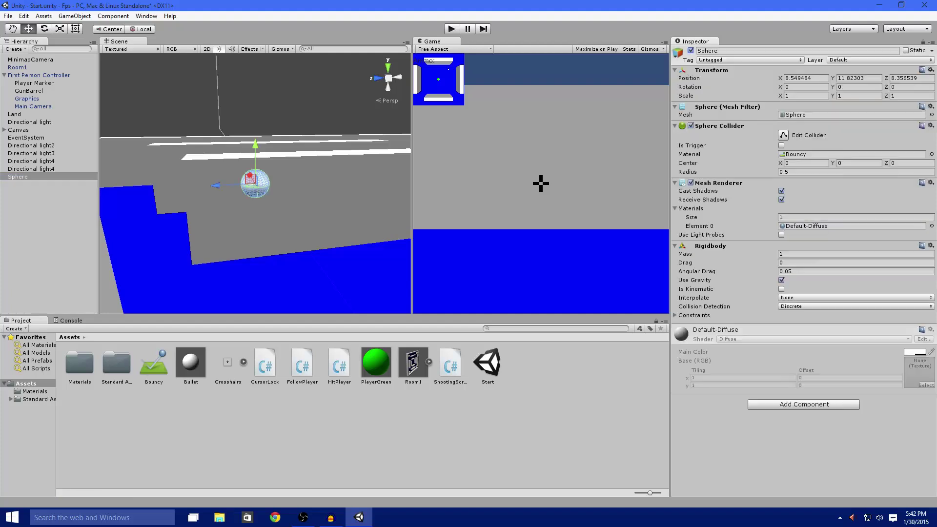
{"action": "key", "text": "ctrl+p"}
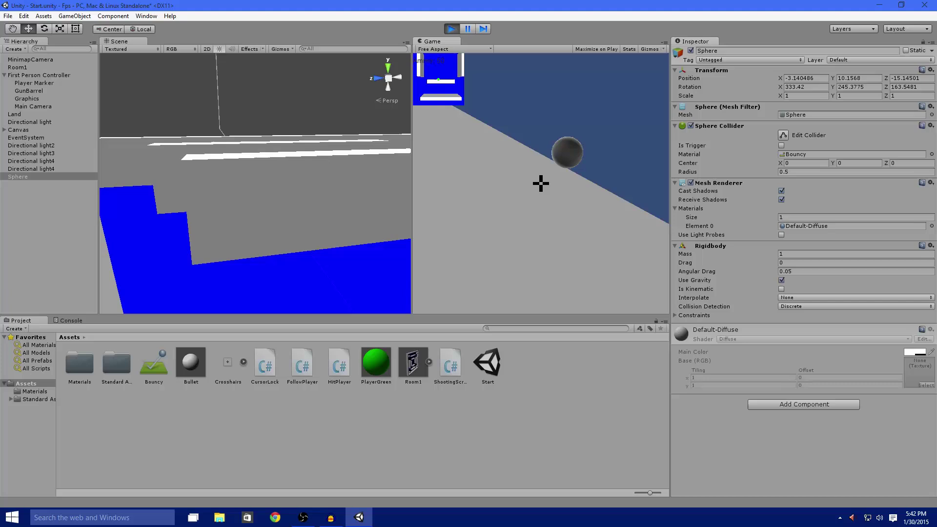
{"action": "key", "text": "ctrl+p"}
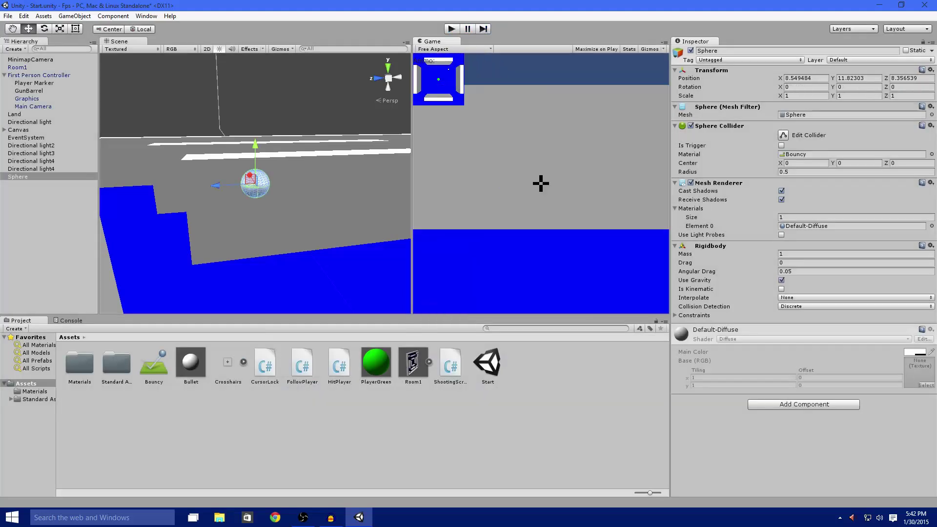
Change Bouncy to Bounciness 0.5 with Average bounce combine, then enter Play mode
{"action": "left_click", "coordinate": [155, 365]}
{"action": "left_click", "coordinate": [806, 90]}
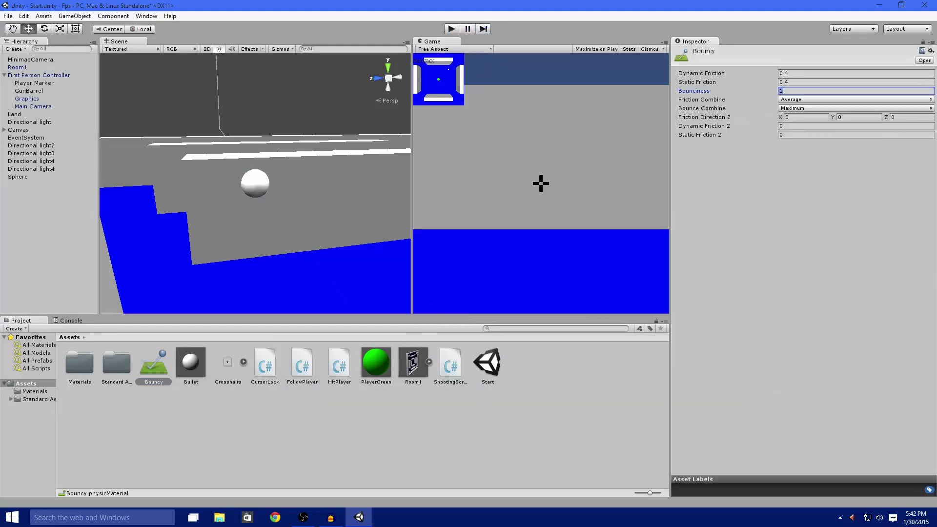
{"action": "type", "text": "0.5"}
{"action": "left_click", "coordinate": [853, 108]}
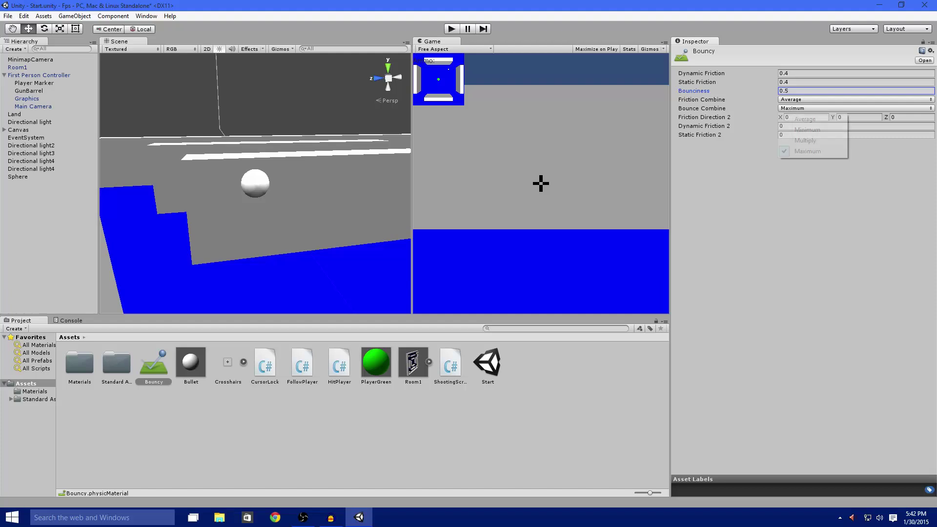
{"action": "left_click", "coordinate": [806, 119]}
{"action": "left_click", "coordinate": [854, 109]}
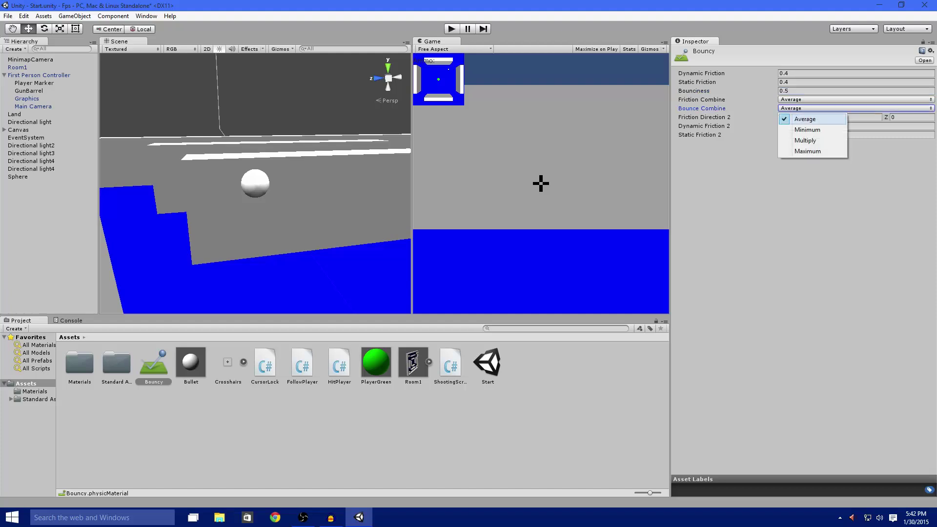
{"action": "key", "text": "Escape"}
{"action": "key", "text": "ctrl+p"}
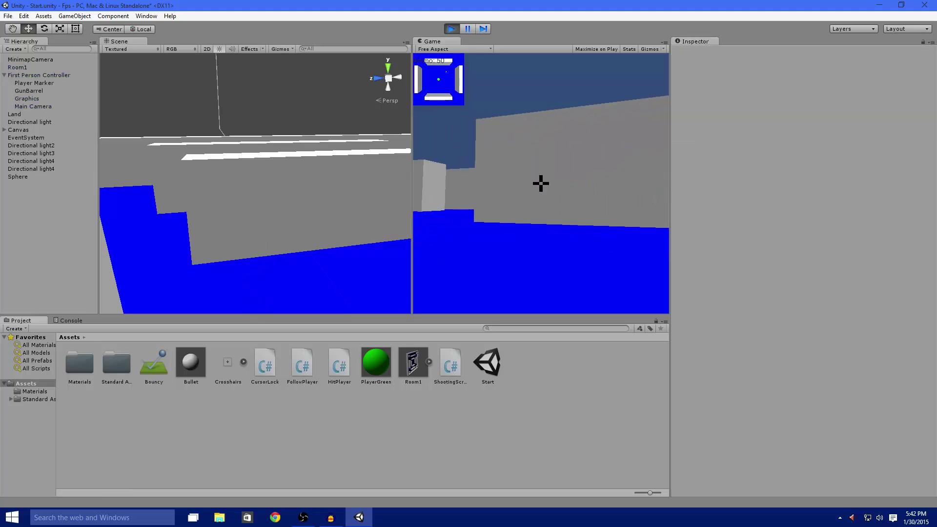
Restart the game, fire bullets near the bouncing sphere, then stop playing
{"action": "left_click", "coordinate": [540, 183]}
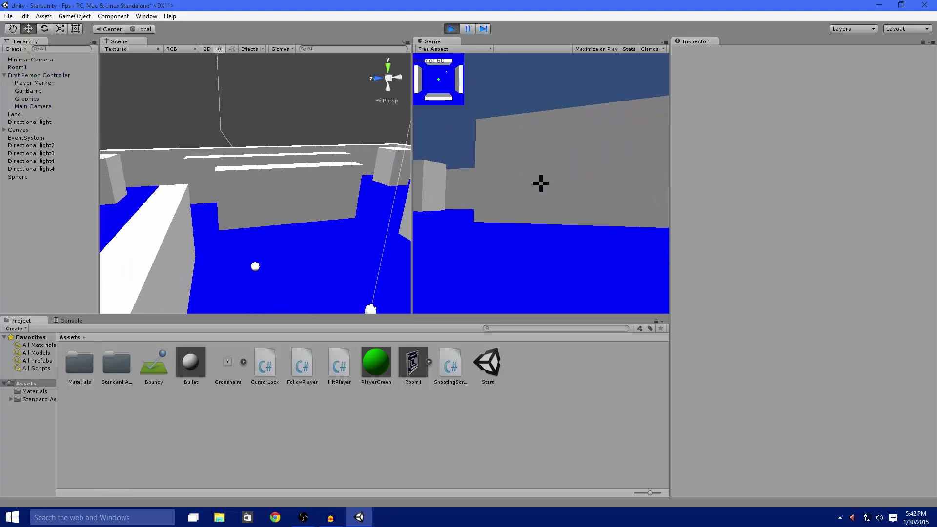
{"action": "key", "text": "ctrl+p"}
{"action": "key", "text": "ctrl+p"}
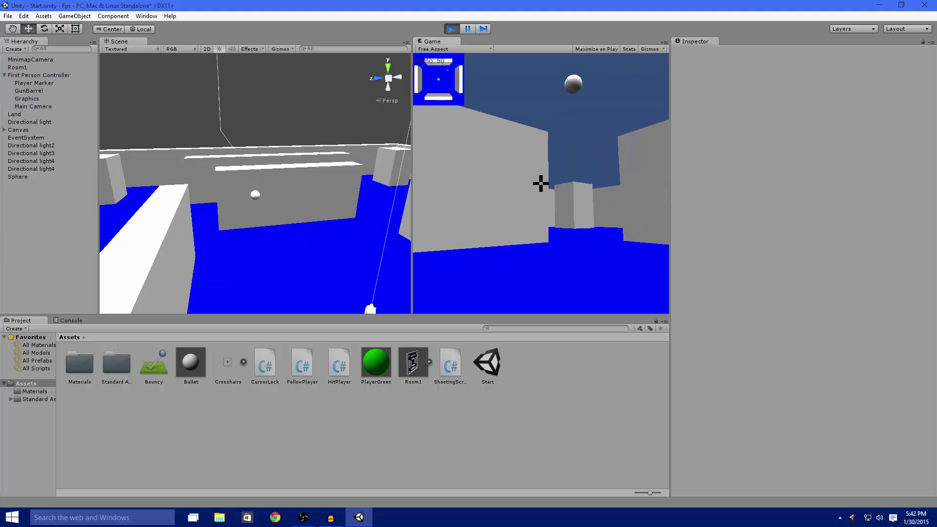
{"action": "left_click", "coordinate": [541, 184]}
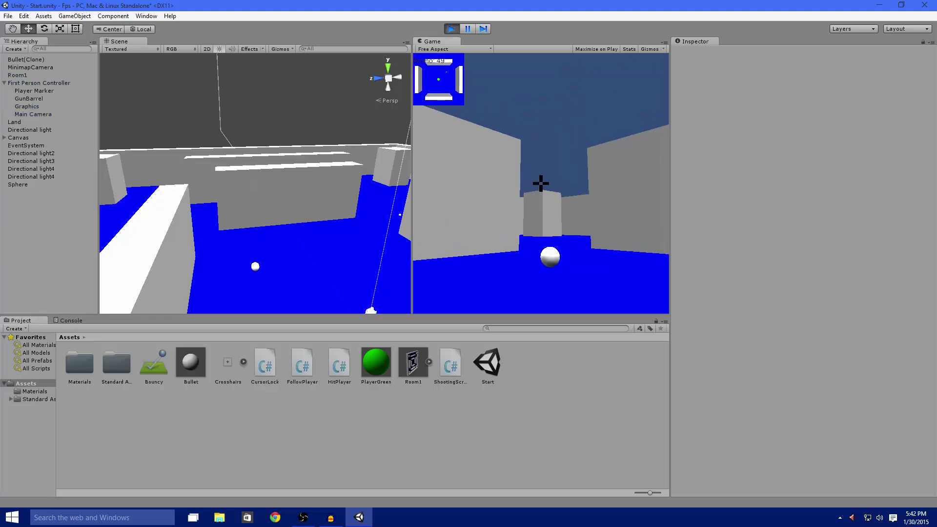
{"action": "left_click", "coordinate": [540, 183]}
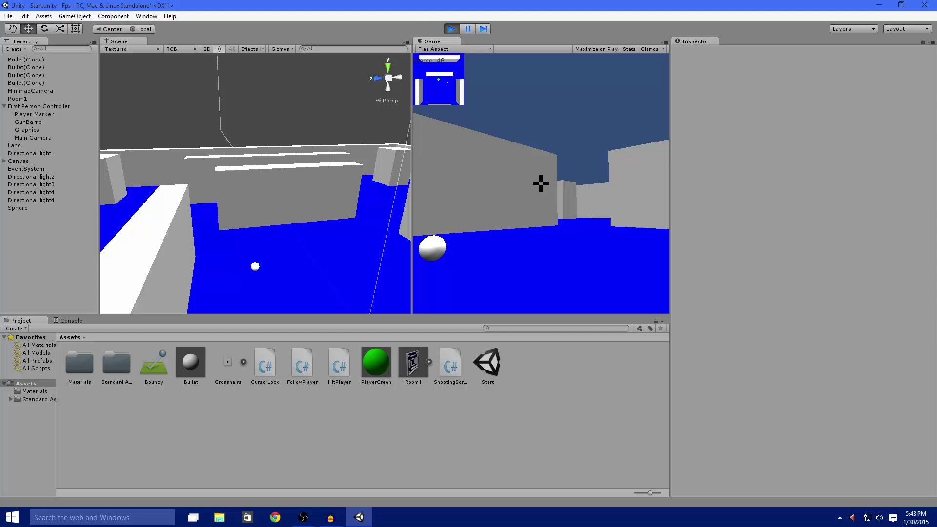
{"action": "left_click", "coordinate": [540, 183]}
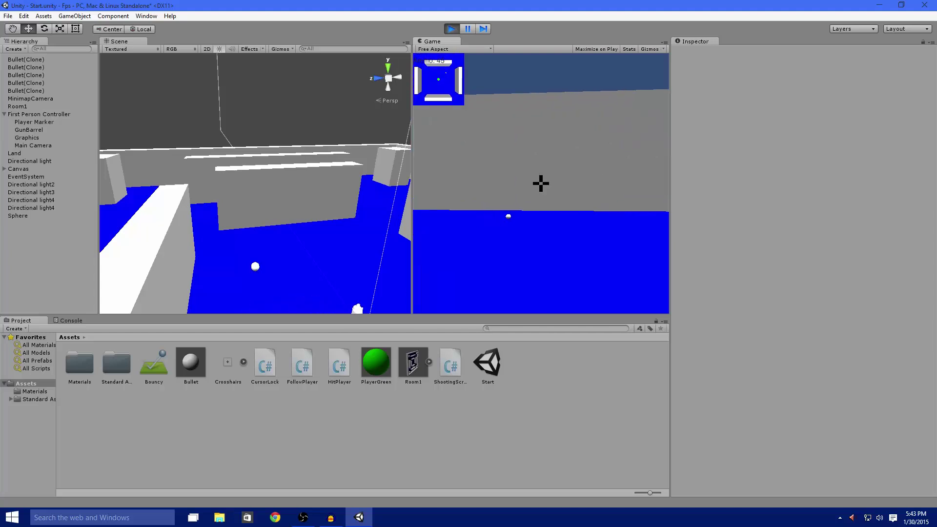
{"action": "left_click", "coordinate": [541, 183]}
{"action": "key", "text": "w"}
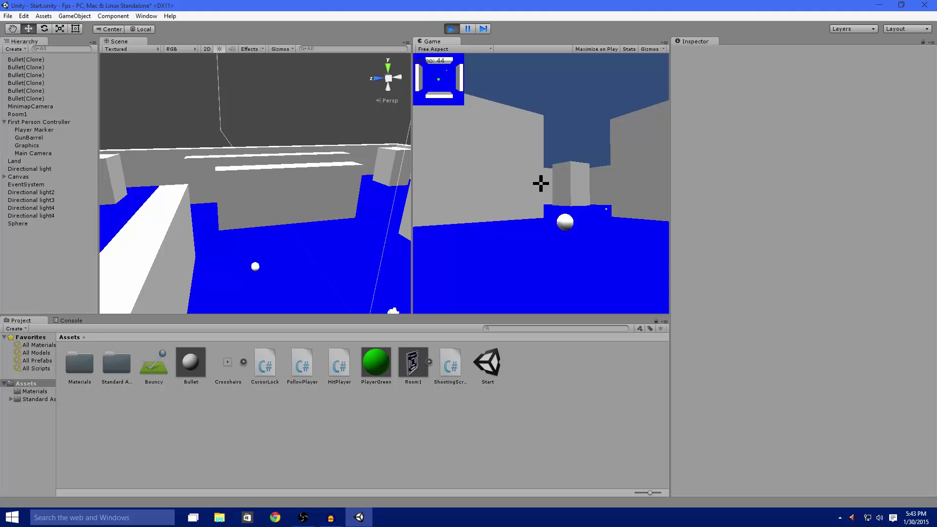
{"action": "key", "text": "ctrl+p"}
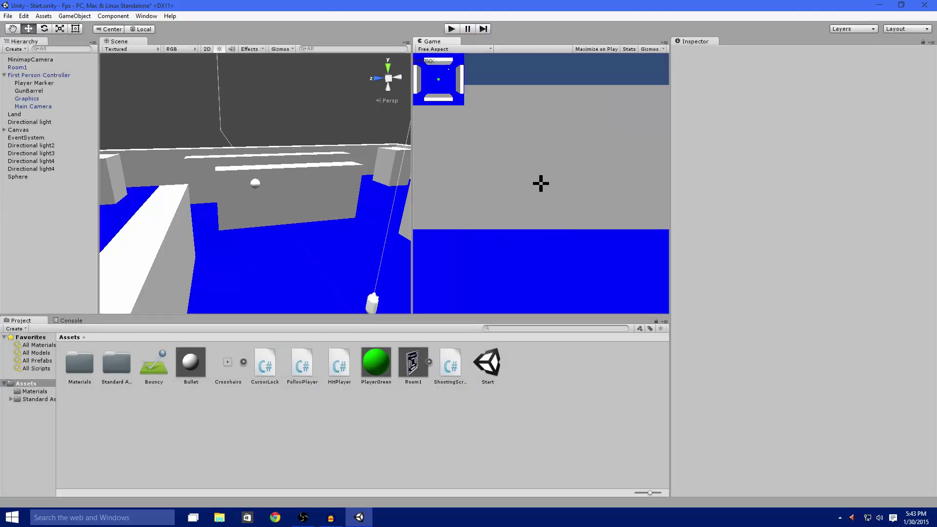